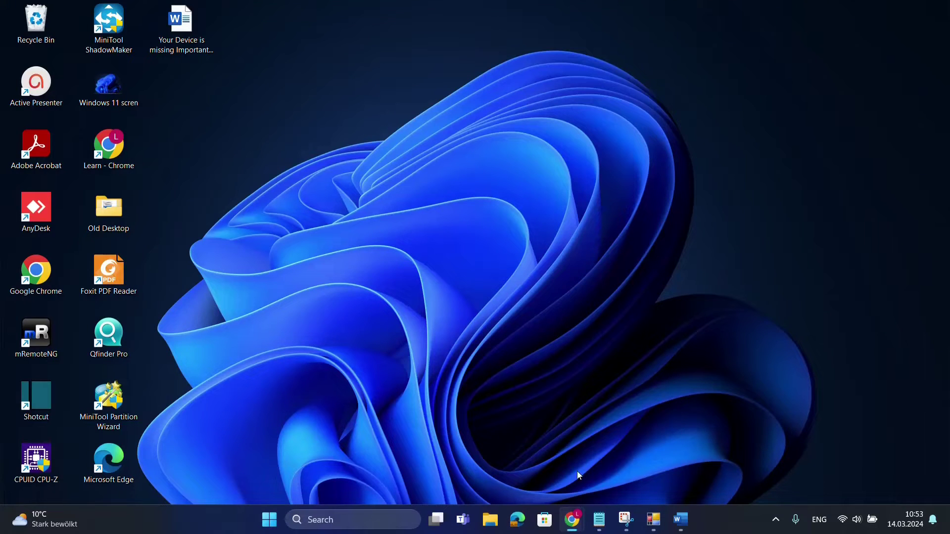
- Scroll through the YouTube tutorial's description and comments, then switch back to the locked Word document
left_click(573, 520)
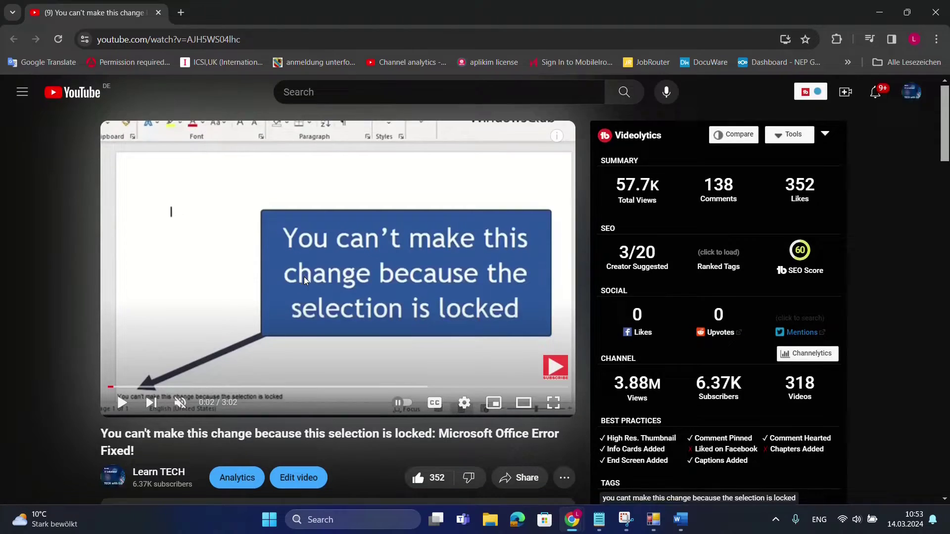
scroll(297, 278, "down", 5)
scroll(317, 317, "down", 3)
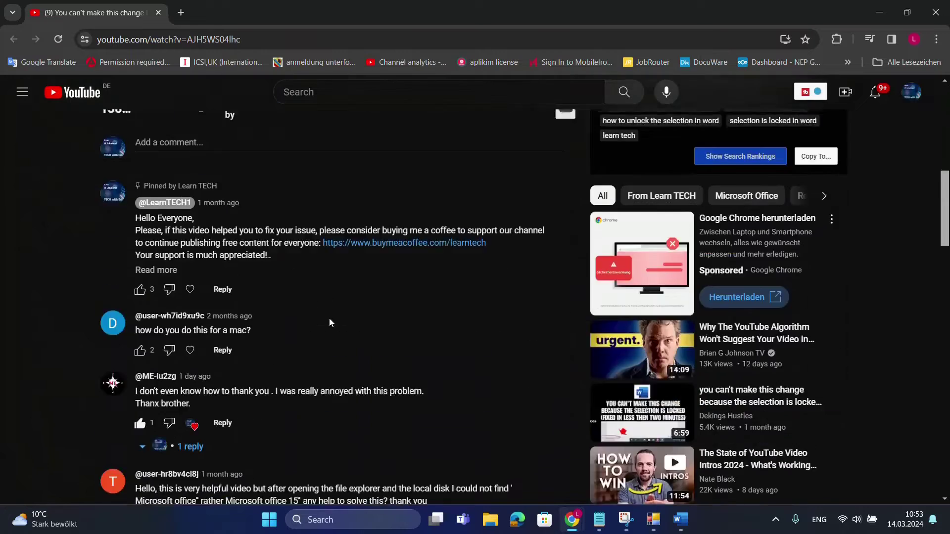
scroll(277, 332, "up", 4)
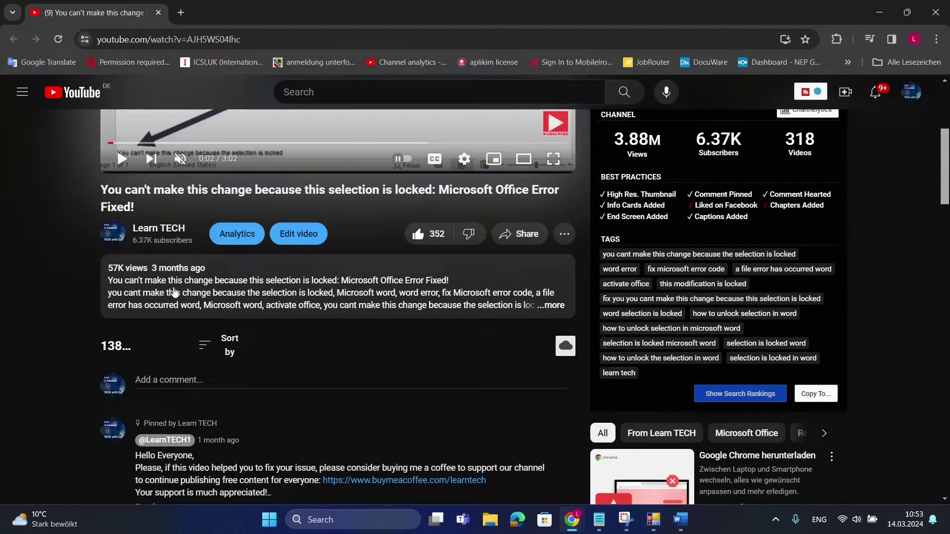
scroll(358, 330, "down", 3)
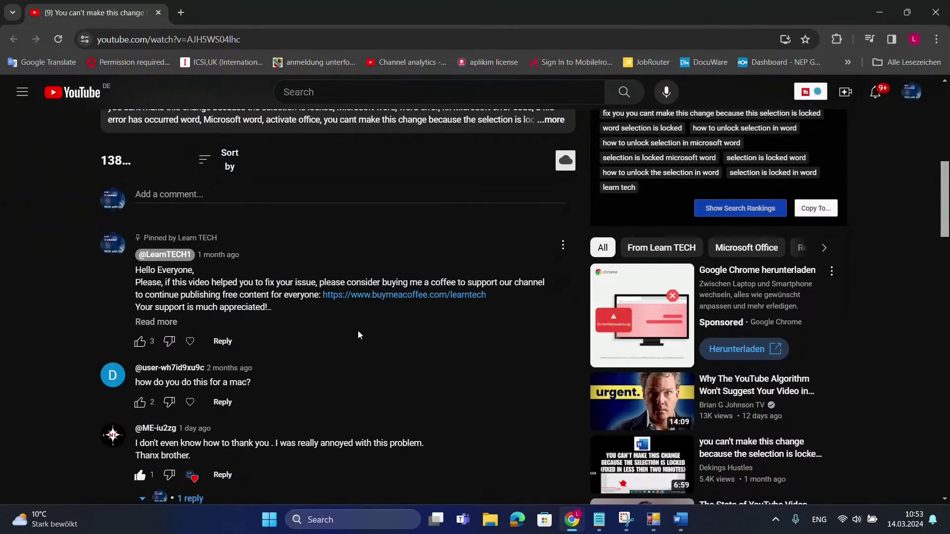
scroll(357, 331, "down", 3)
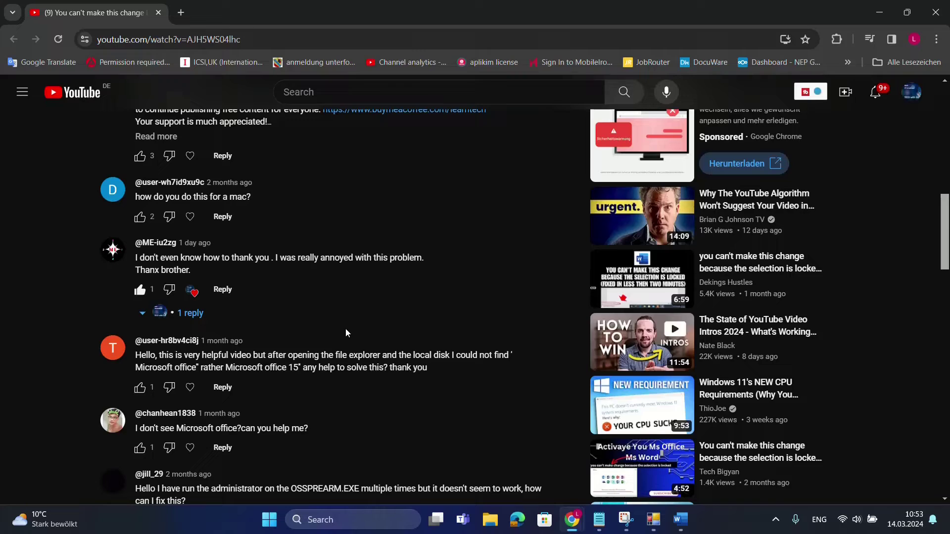
scroll(345, 329, "up", 6)
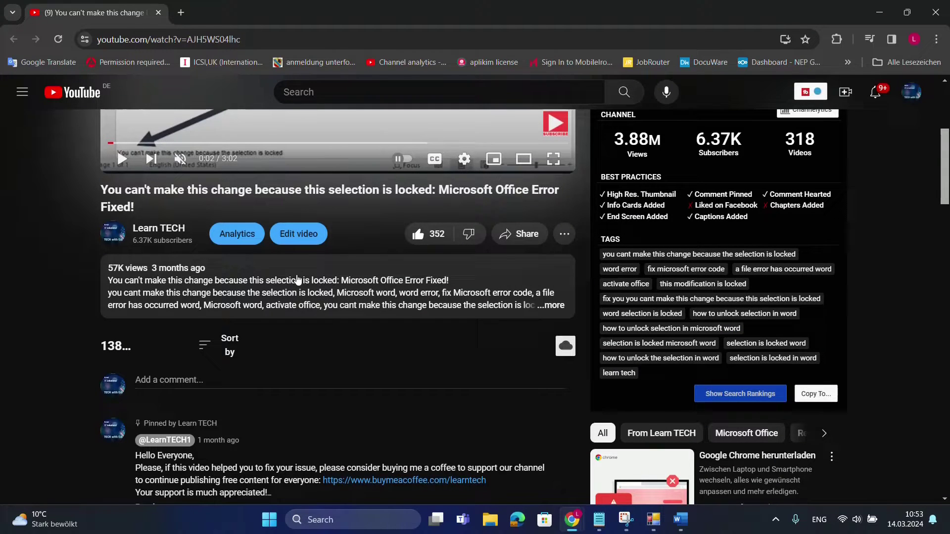
scroll(317, 285, "up", 1)
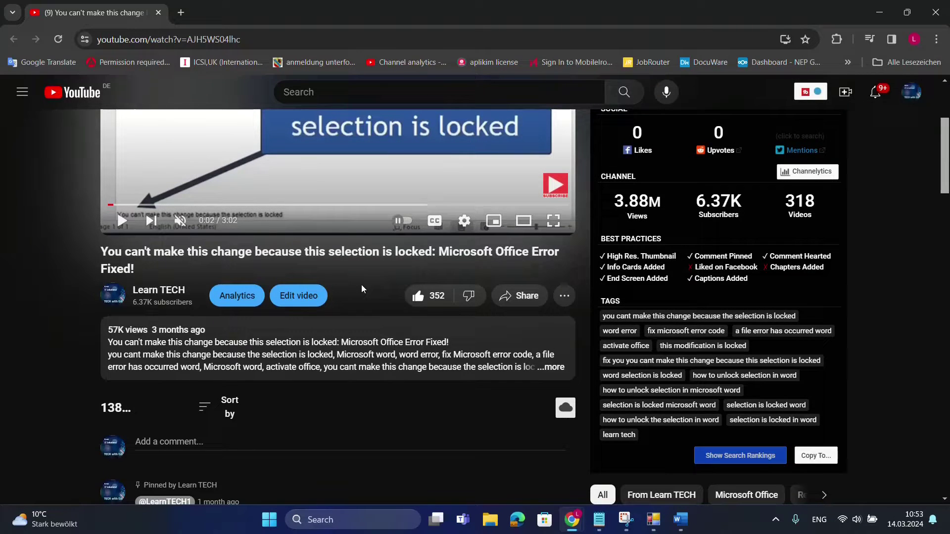
key("alt+Tab")
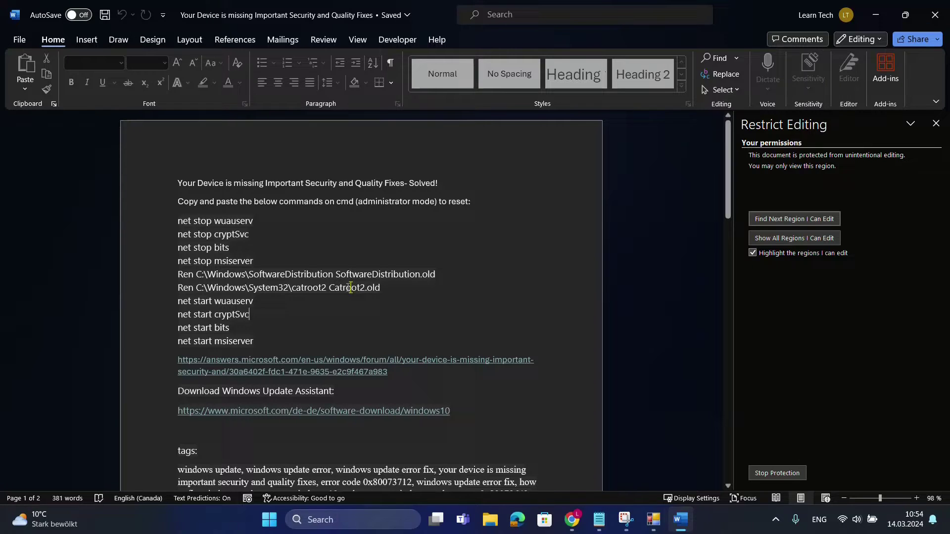
- Search Windows for 'progr' and open Add or remove programs
left_click(355, 526)
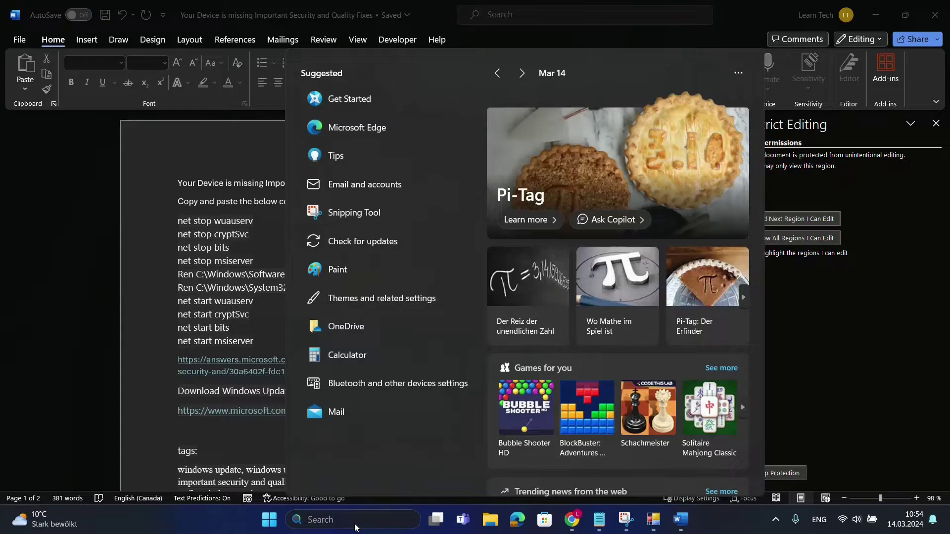
type("progr")
key("Return")
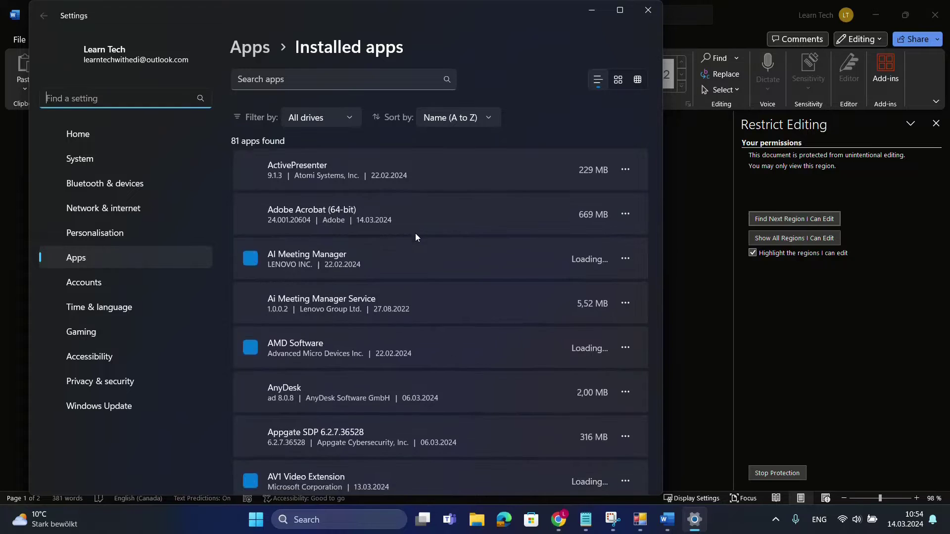
- Scroll the Installed apps list down to the Microsoft 365 Apps for enterprise entries
scroll(416, 248, "down", 5)
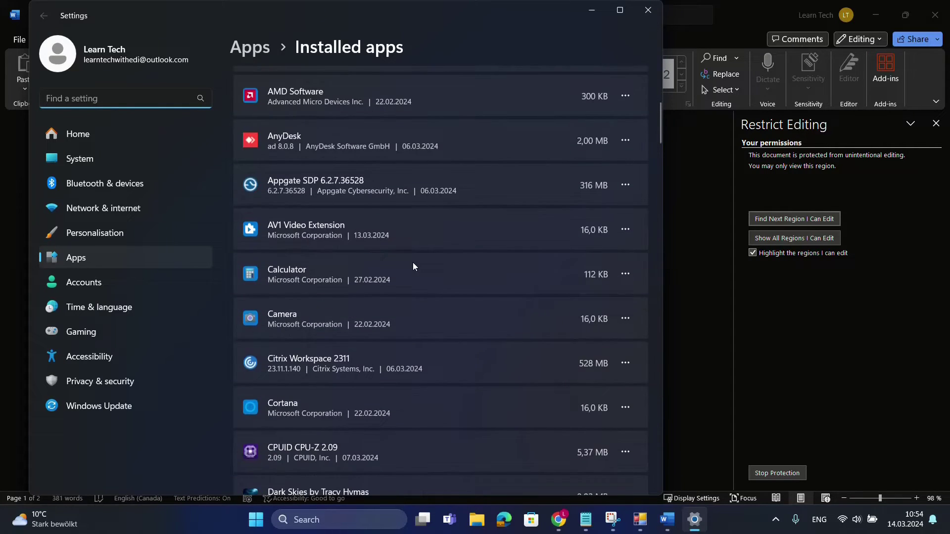
scroll(414, 263, "down", 3)
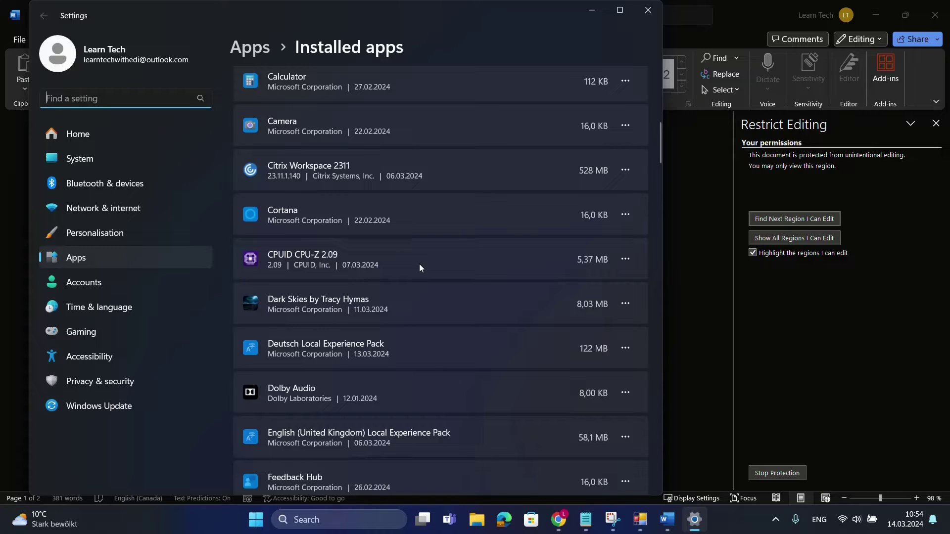
scroll(418, 267, "down", 9)
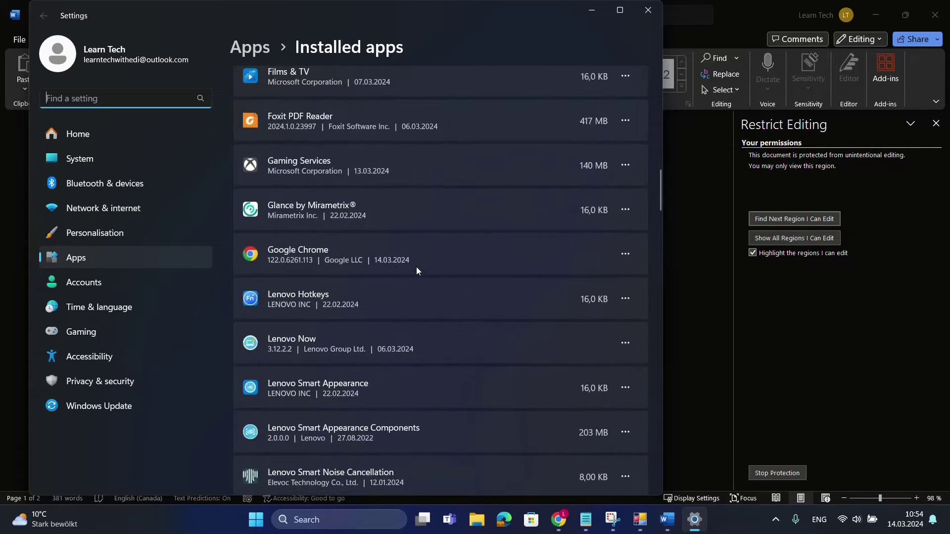
scroll(414, 269, "down", 4)
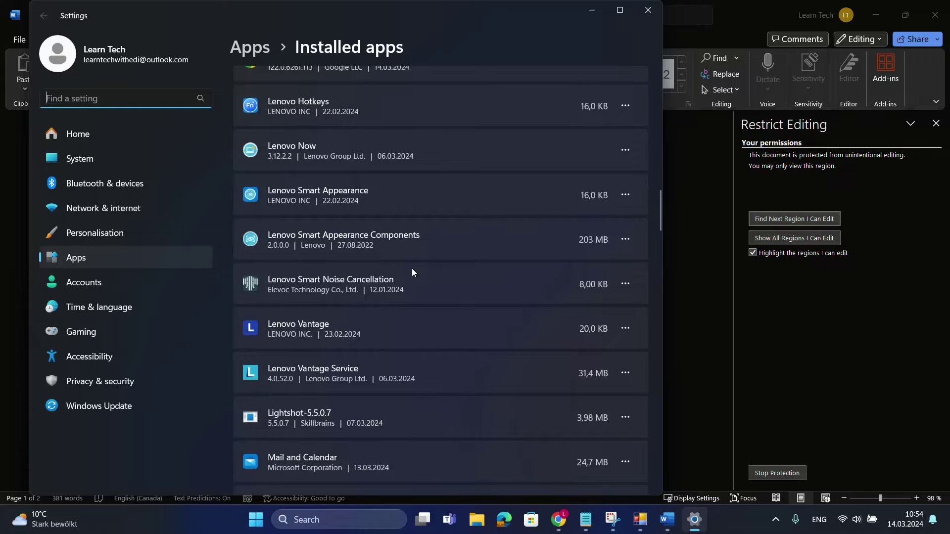
scroll(412, 268, "down", 4)
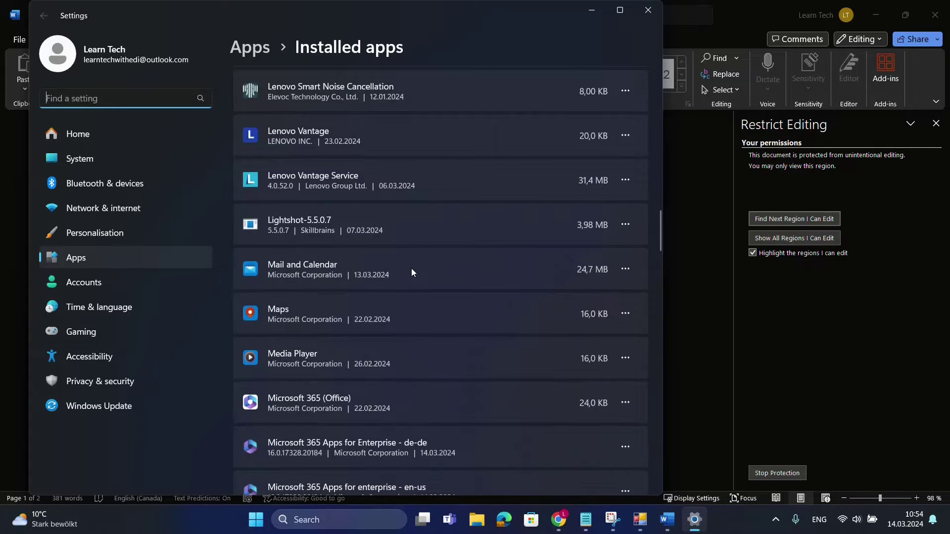
scroll(411, 268, "down", 5)
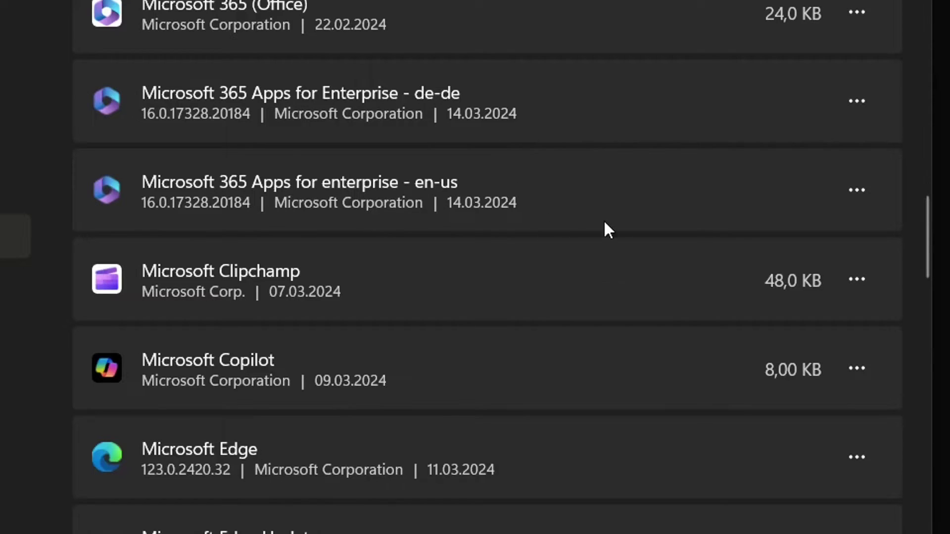
- Run a Schnellreparatur quick repair on Microsoft 365 Apps for enterprise de-de via Modify
left_click(860, 103)
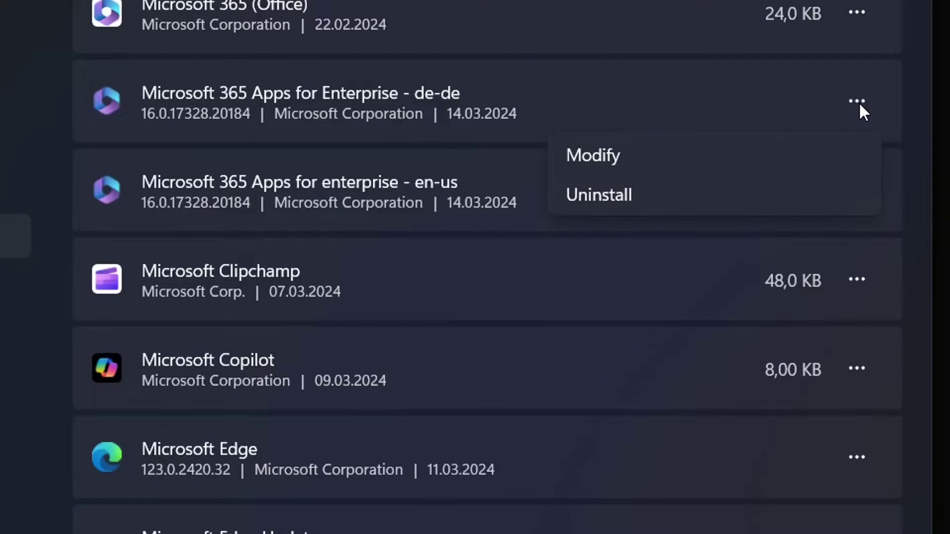
left_click(600, 162)
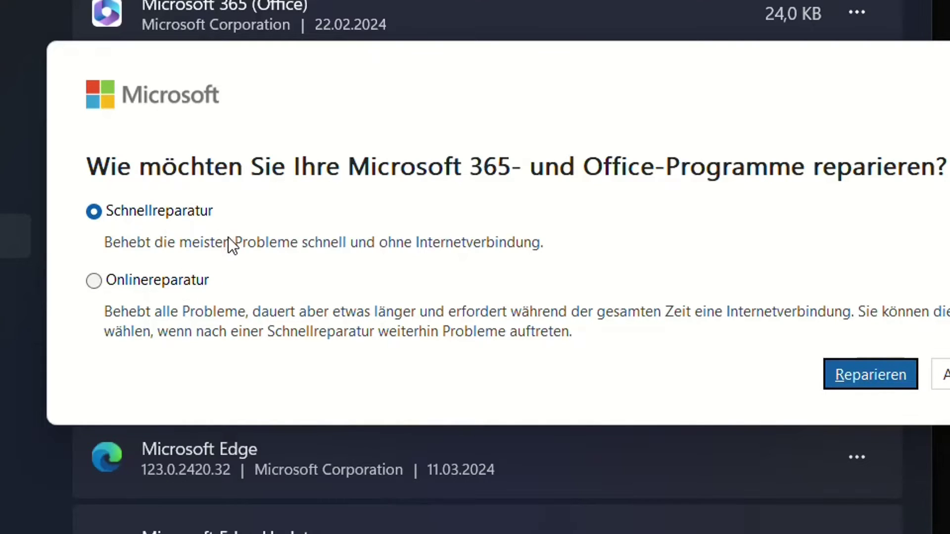
key("Return")
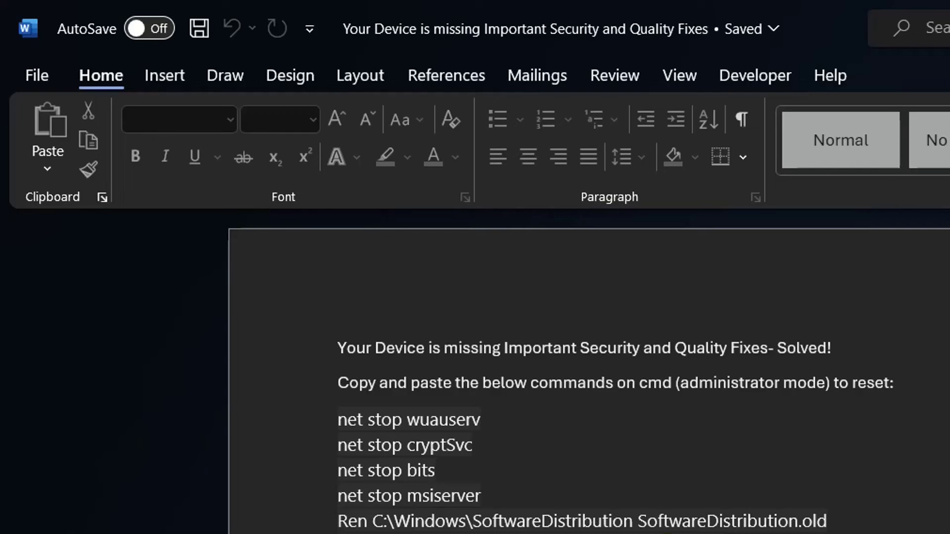
- Go to File > Info and expand the Protect Document dropdown
left_click(50, 84)
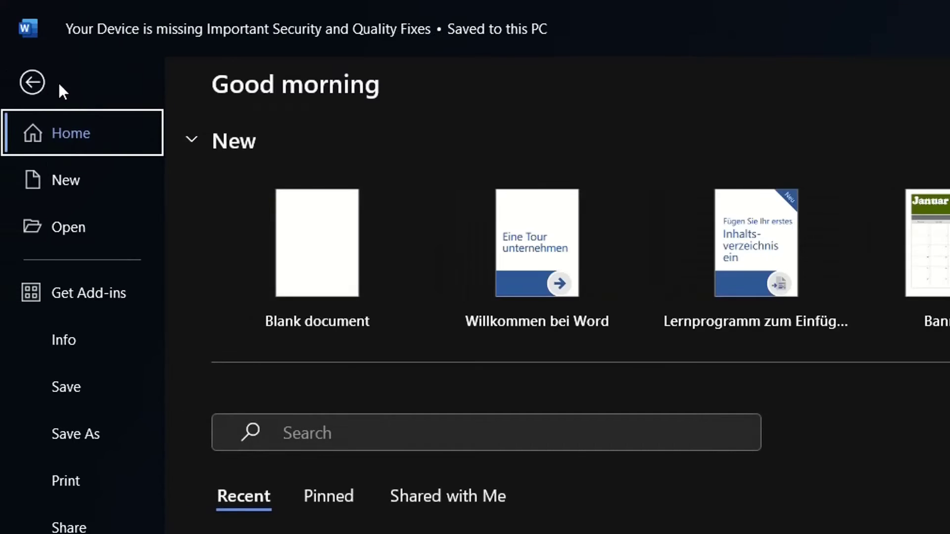
left_click(74, 340)
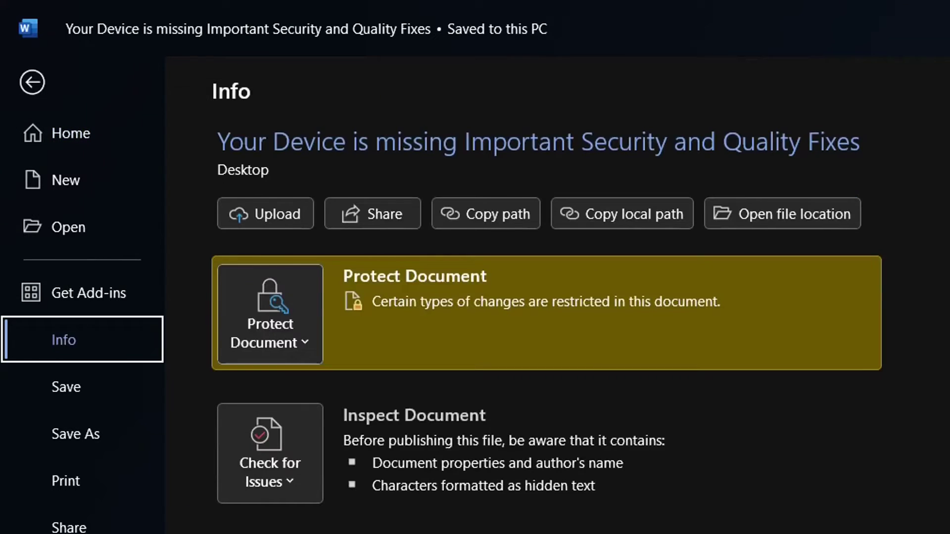
left_click(45, 90)
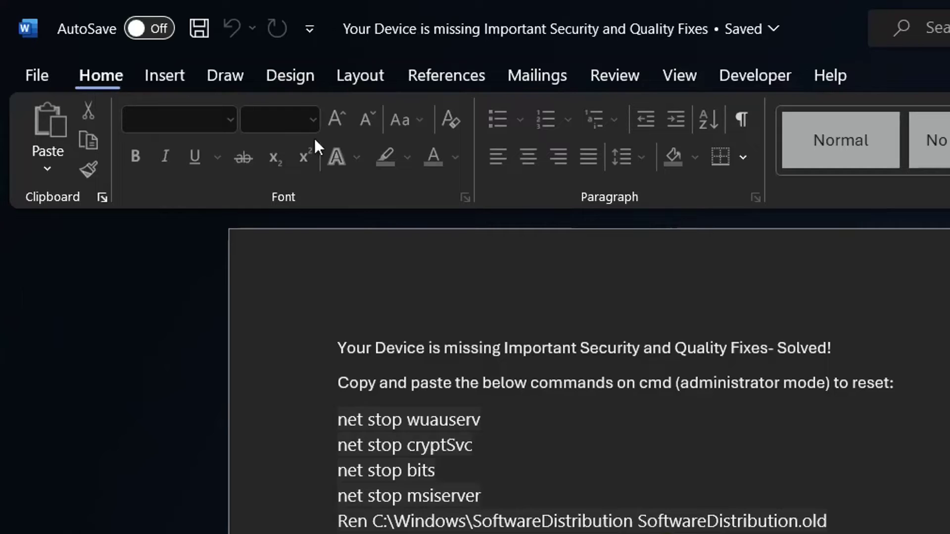
left_click(37, 80)
left_click(54, 350)
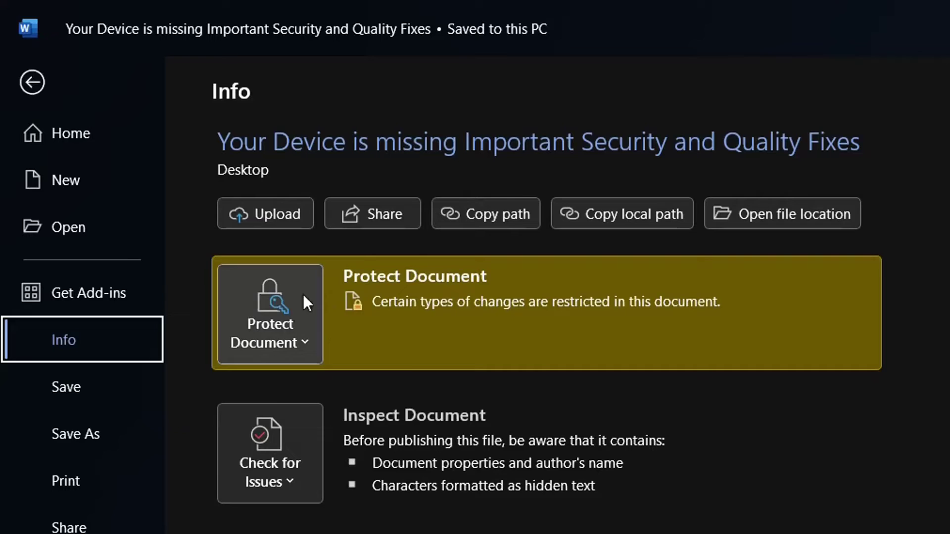
left_click(297, 309)
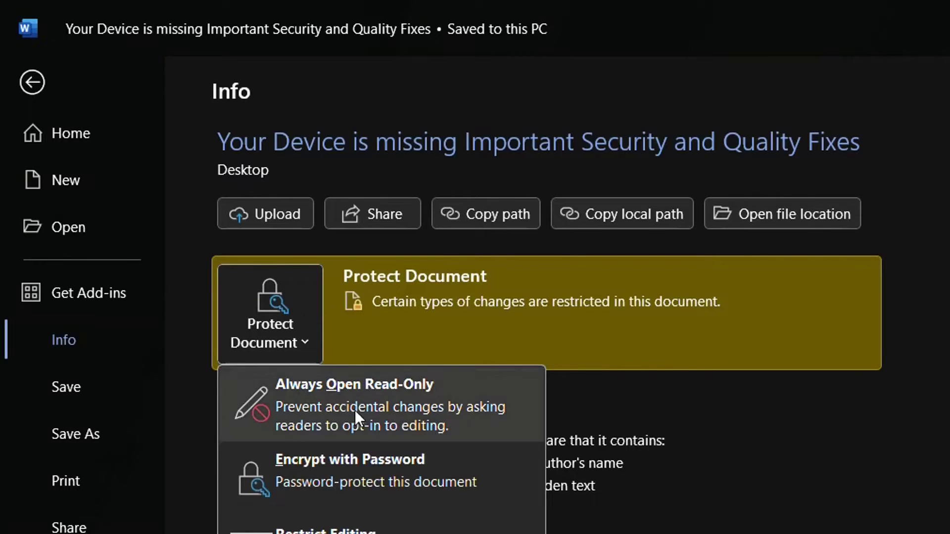
left_click(285, 323)
left_click(285, 323)
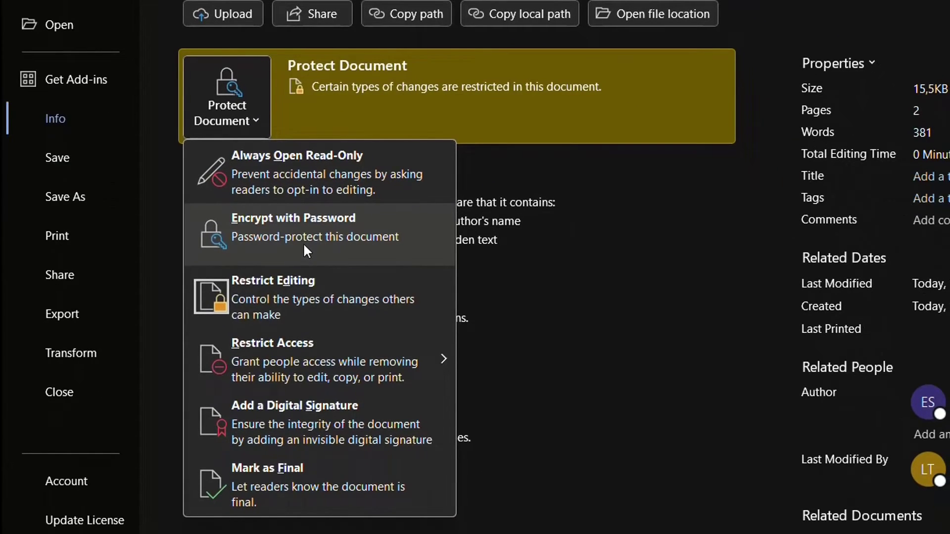
- Mark the document as Final, confirm both prompts, then choose Edit Anyway on the document
left_click(290, 465)
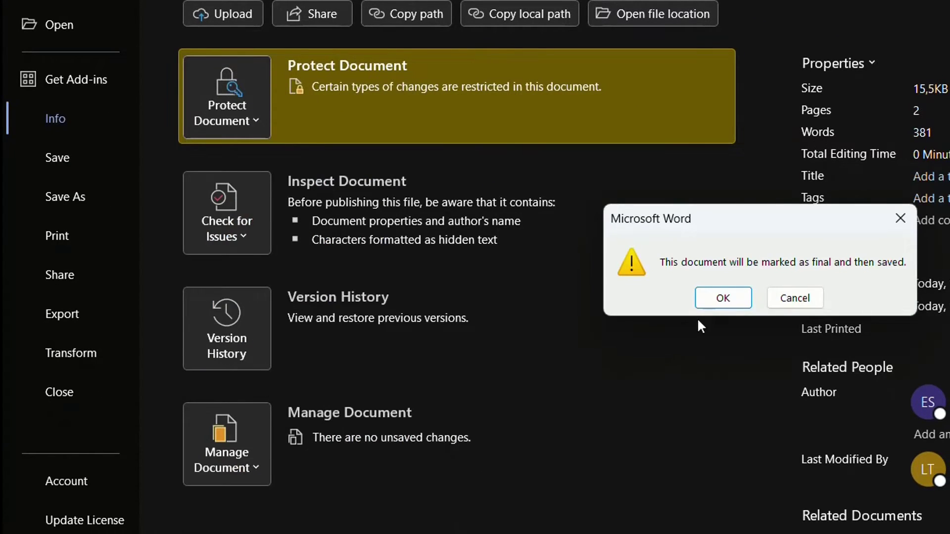
left_click(708, 297)
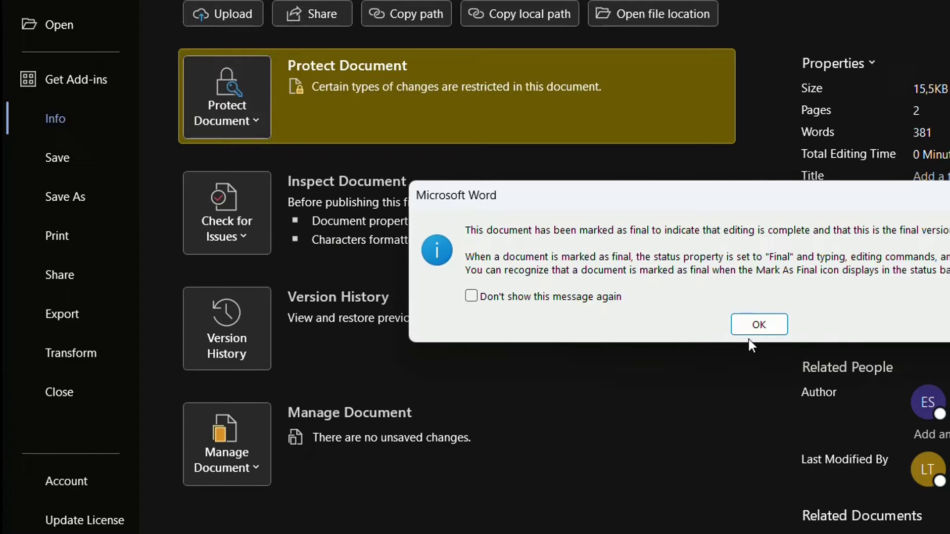
left_click(755, 329)
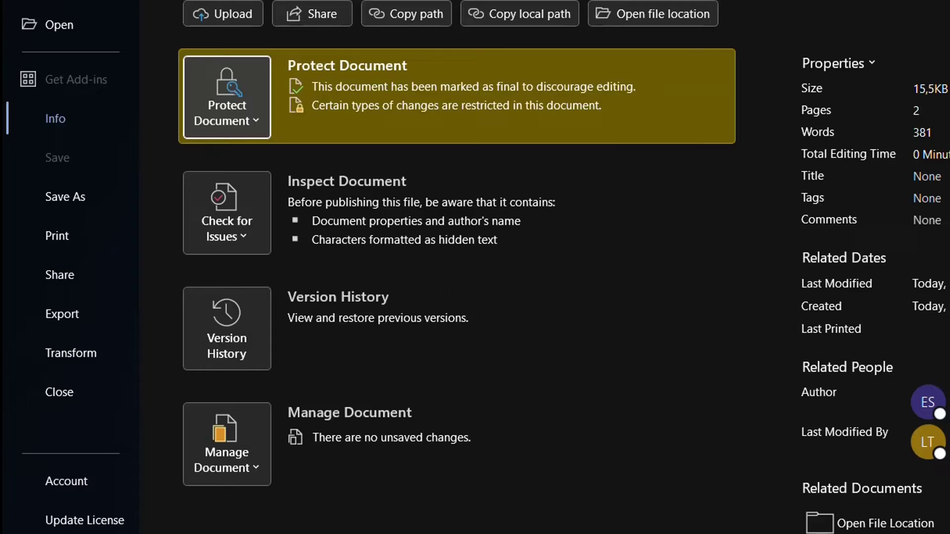
key("Escape")
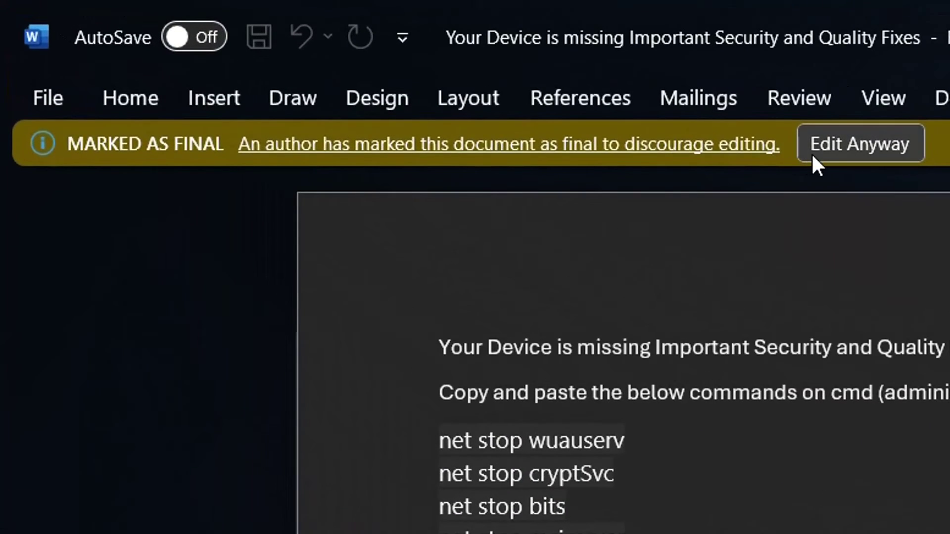
left_click(832, 155)
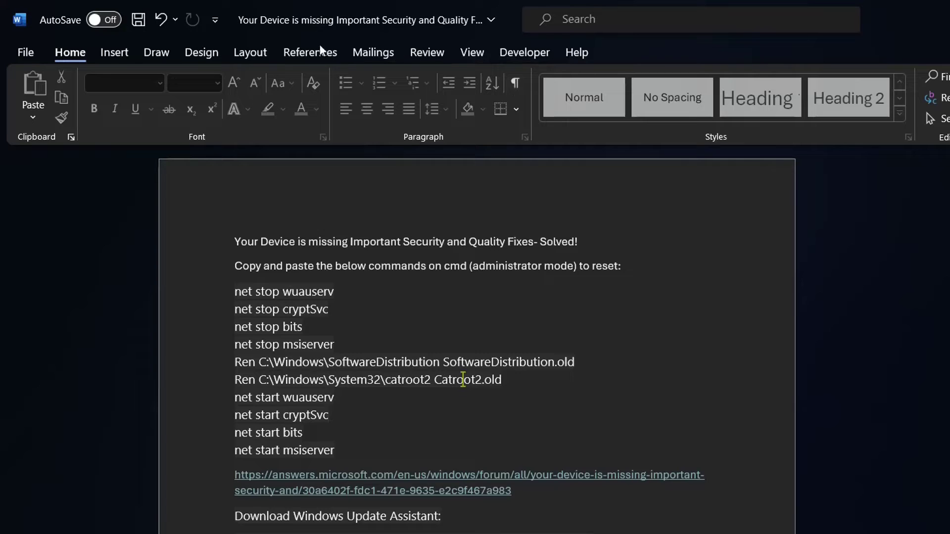
- Tick the Developer tab under Main Tabs in Word Options' Customize Ribbon and apply
left_click(526, 55)
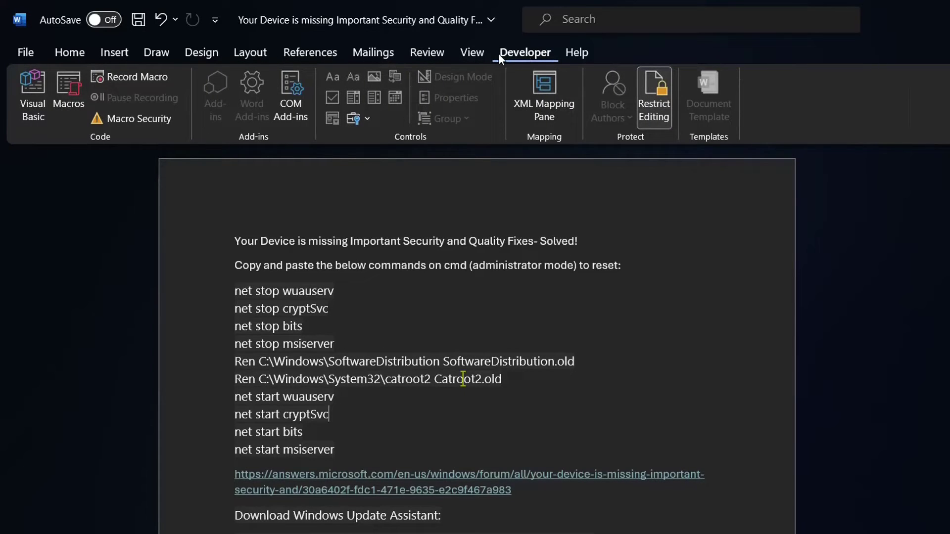
left_click(20, 54)
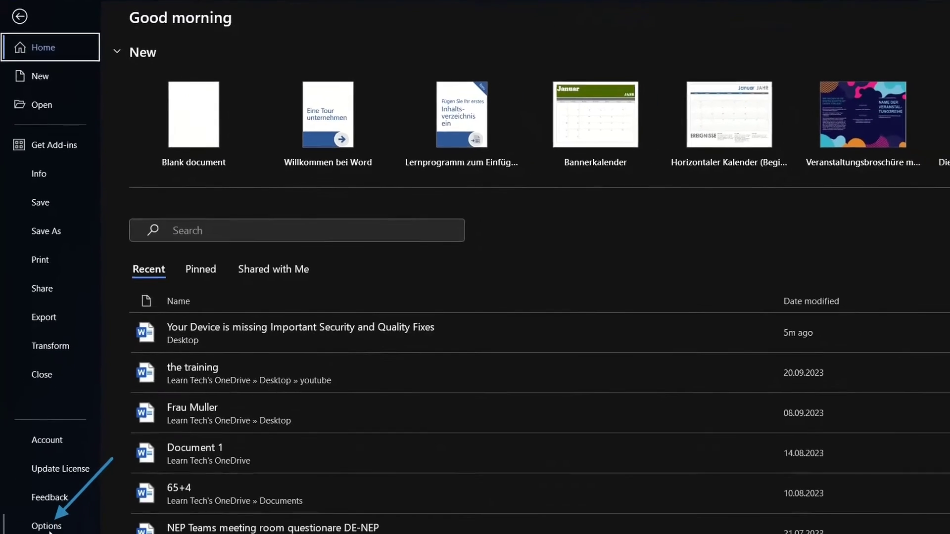
left_click(47, 526)
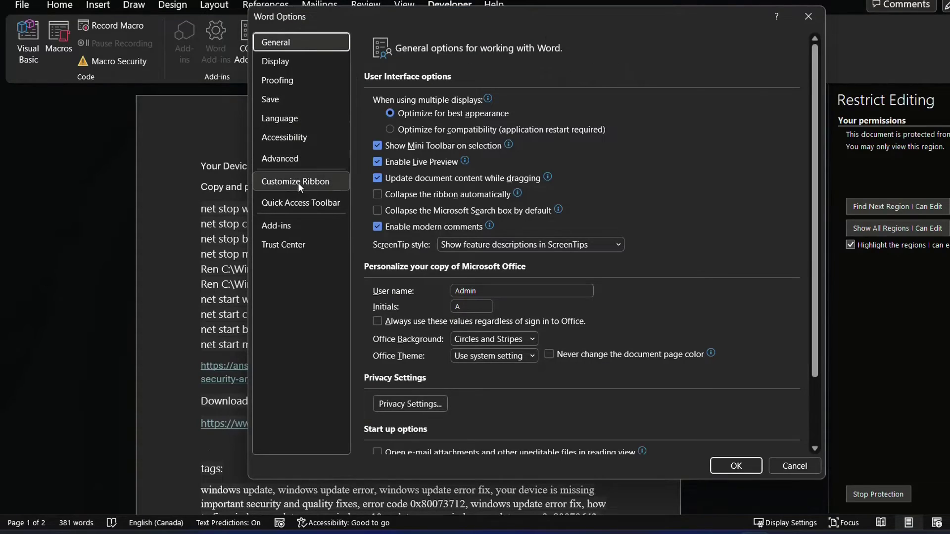
left_click(298, 184)
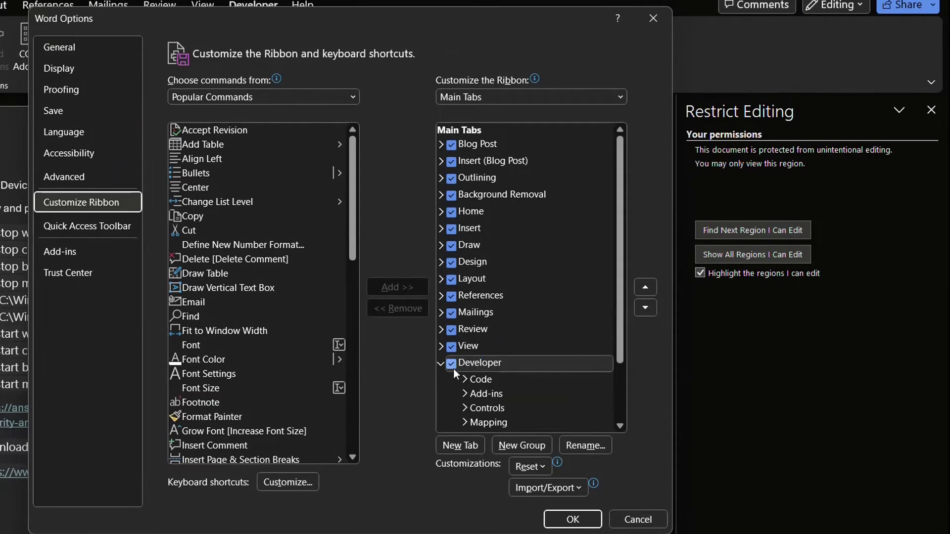
left_click(460, 367)
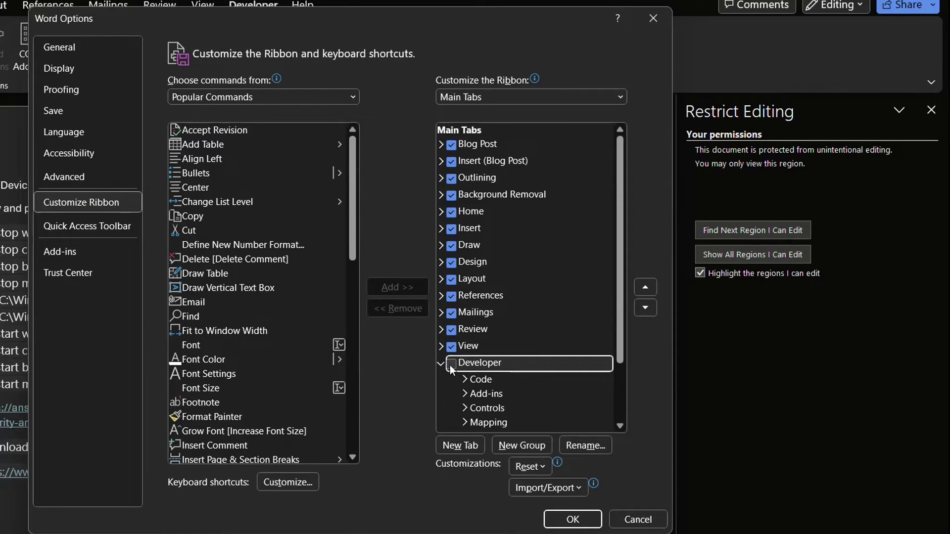
left_click(450, 364)
left_click(561, 523)
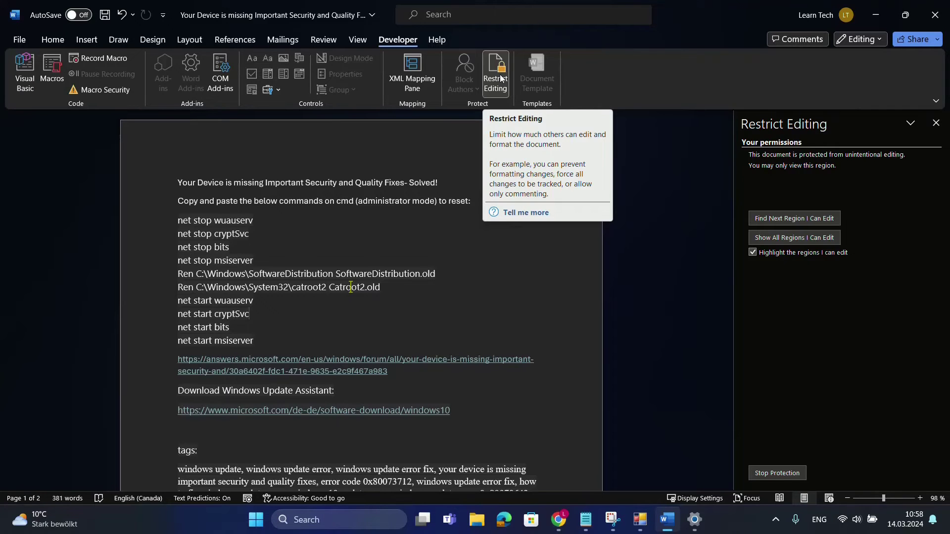
- Stop Protection in the Restrict Editing pane by entering the document's password
left_click(495, 78)
left_click(496, 78)
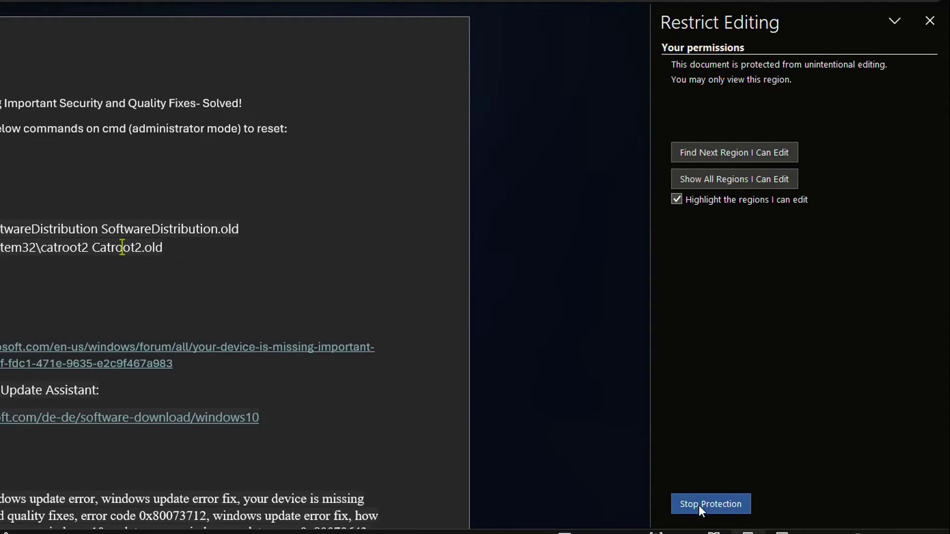
left_click(698, 506)
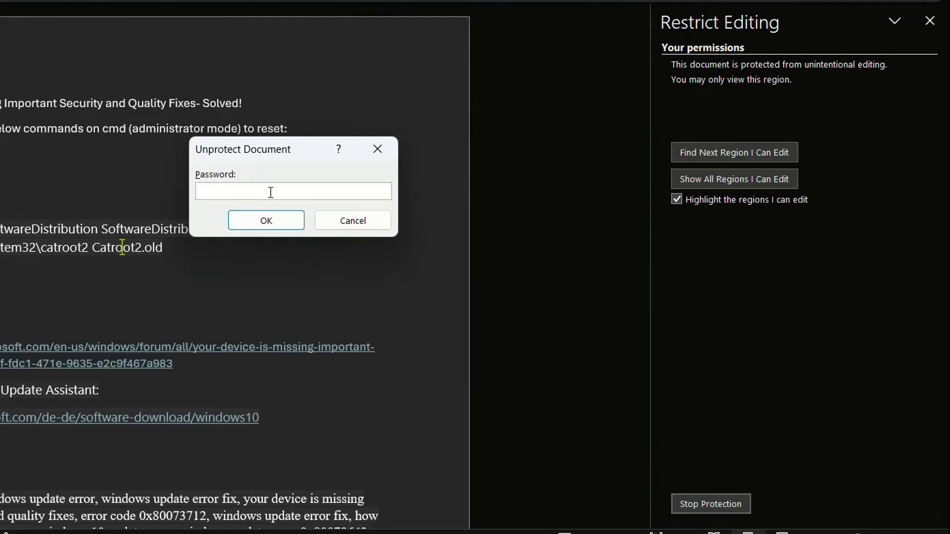
type("1234")
left_click(275, 228)
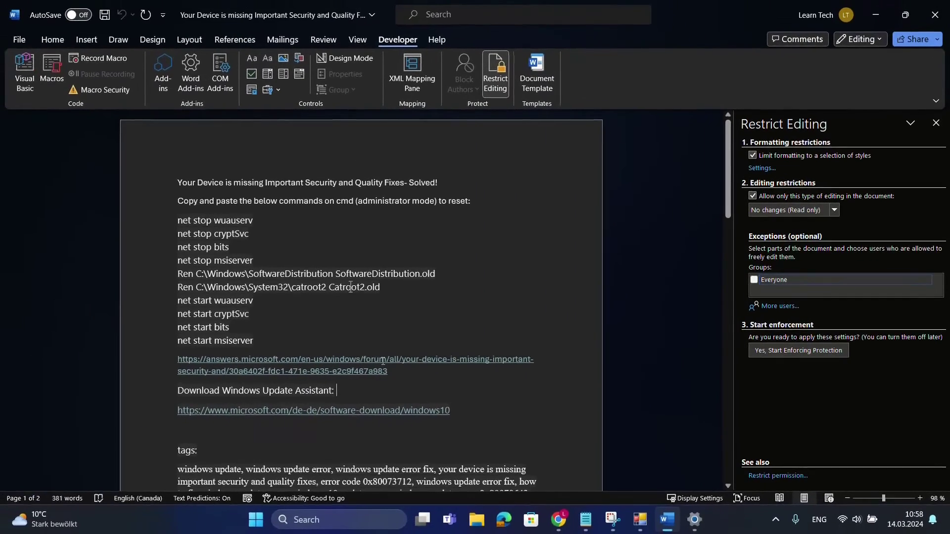
- Add the test line 'asdsadsad' under the download heading and switch on Design Mode
key("Return")
type("a")
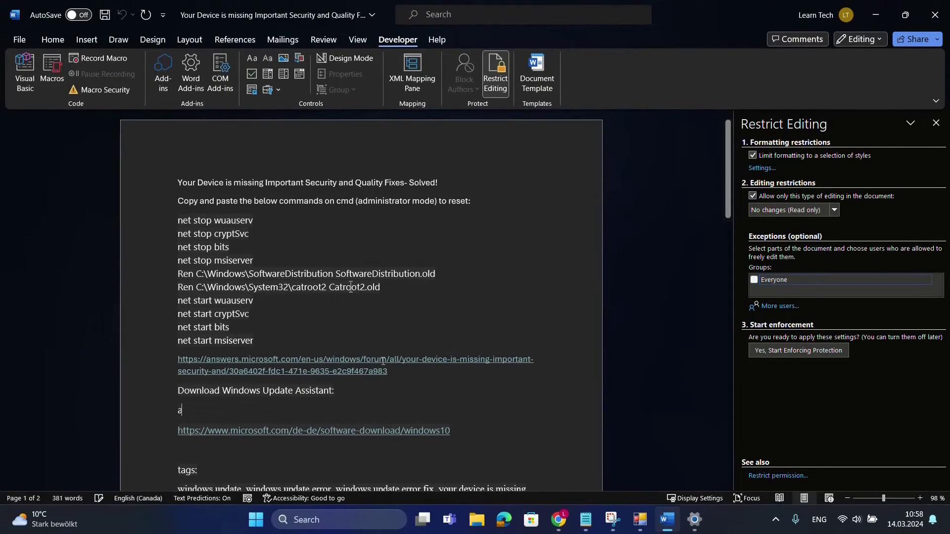
type("sdsadsad")
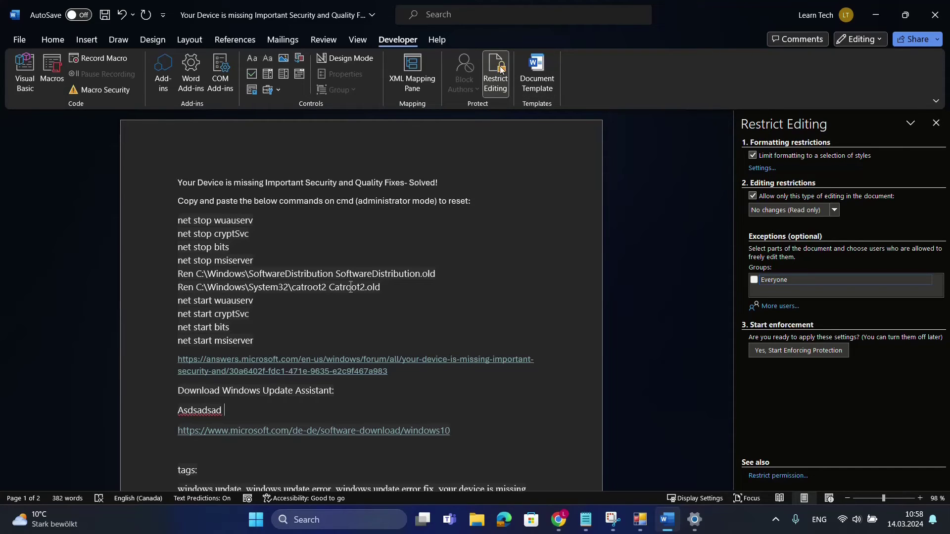
left_click(351, 57)
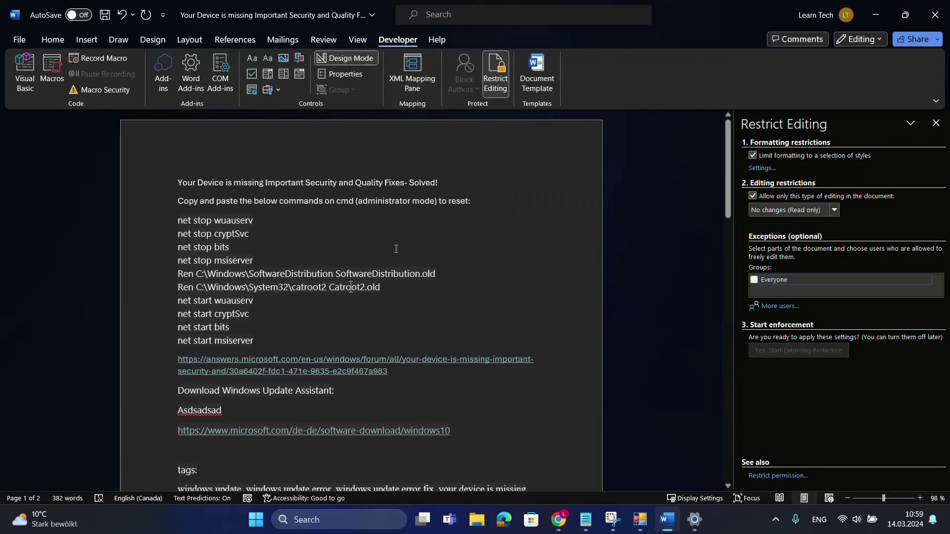
- Close the Restrict Editing pane, leaving the document unprotected
left_click(495, 74)
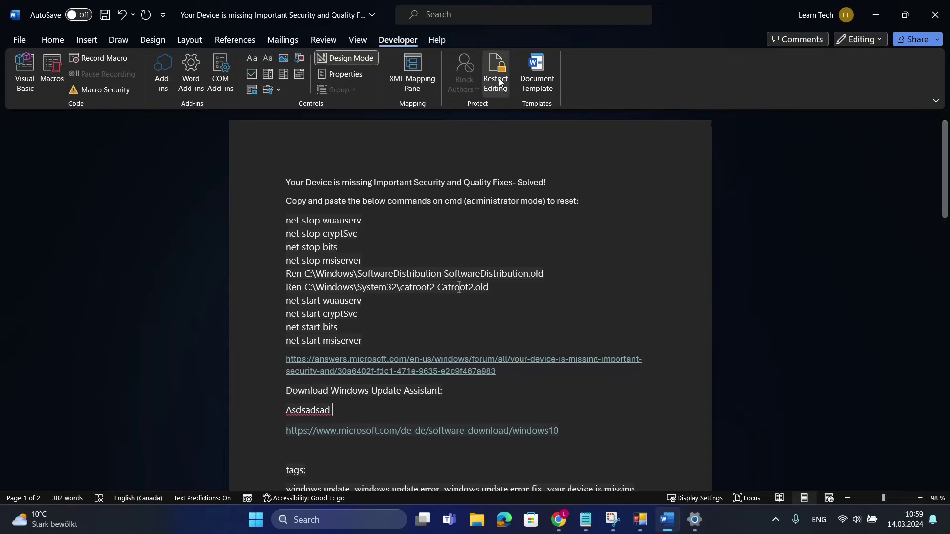
left_click(501, 71)
left_click(502, 68)
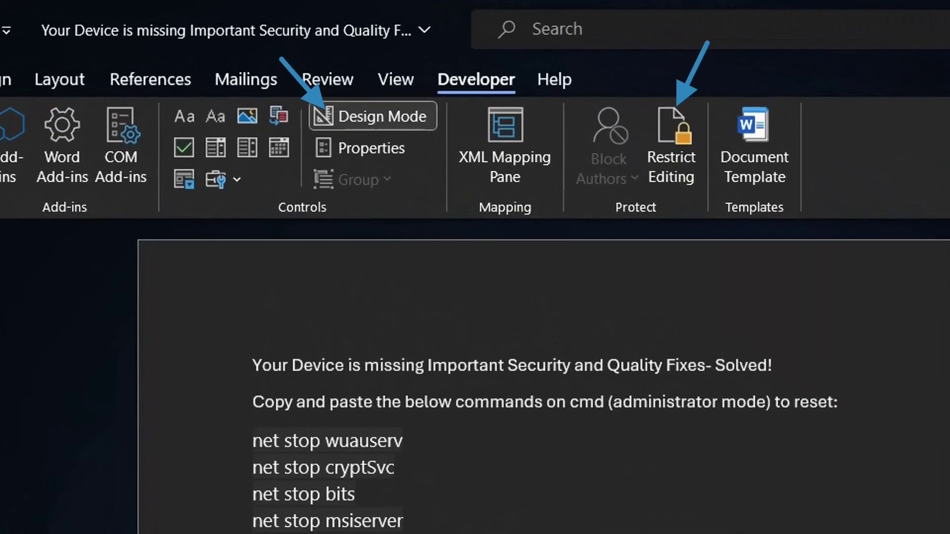
- Scroll through the now-editable document down to the tags section
scroll(544, 376, "down", 10)
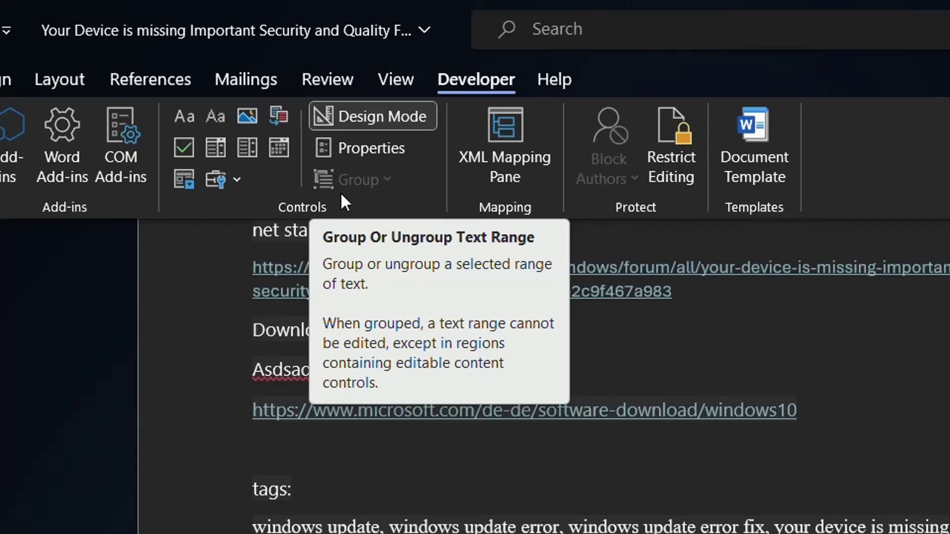
scroll(515, 467, "down", 3)
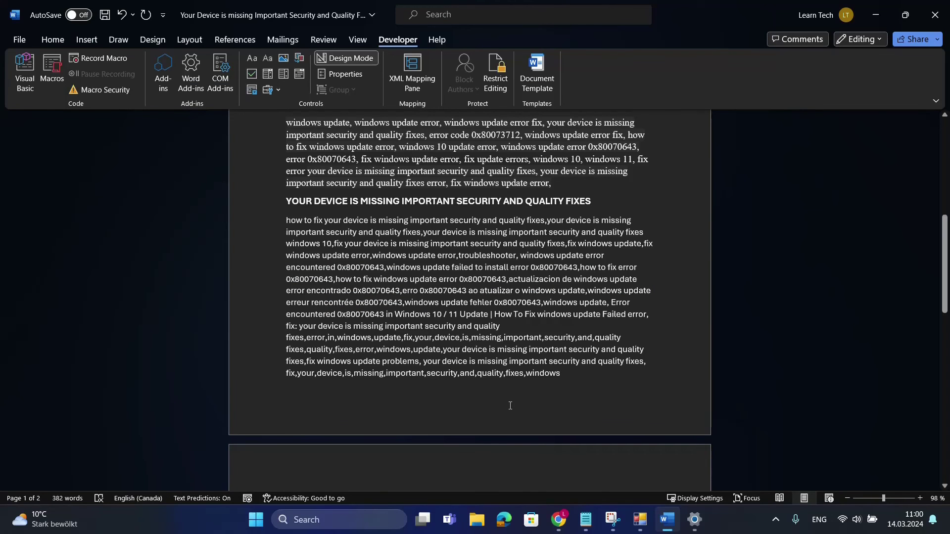
scroll(488, 389, "up", 3)
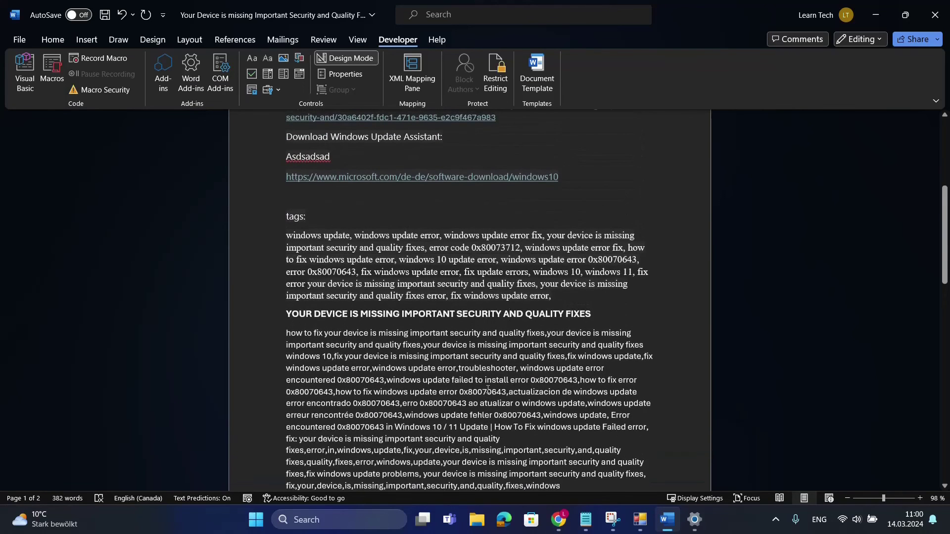